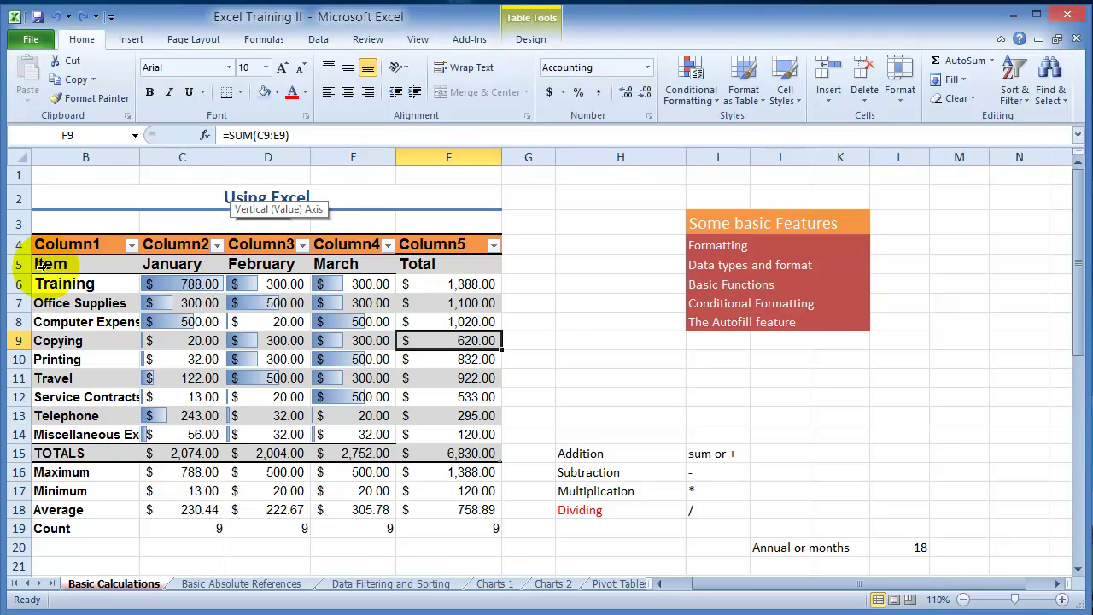
# Launch Microsoft Word and start a report document with the lines "This is my fancy report." and "Budget."
pyautogui.press('super')
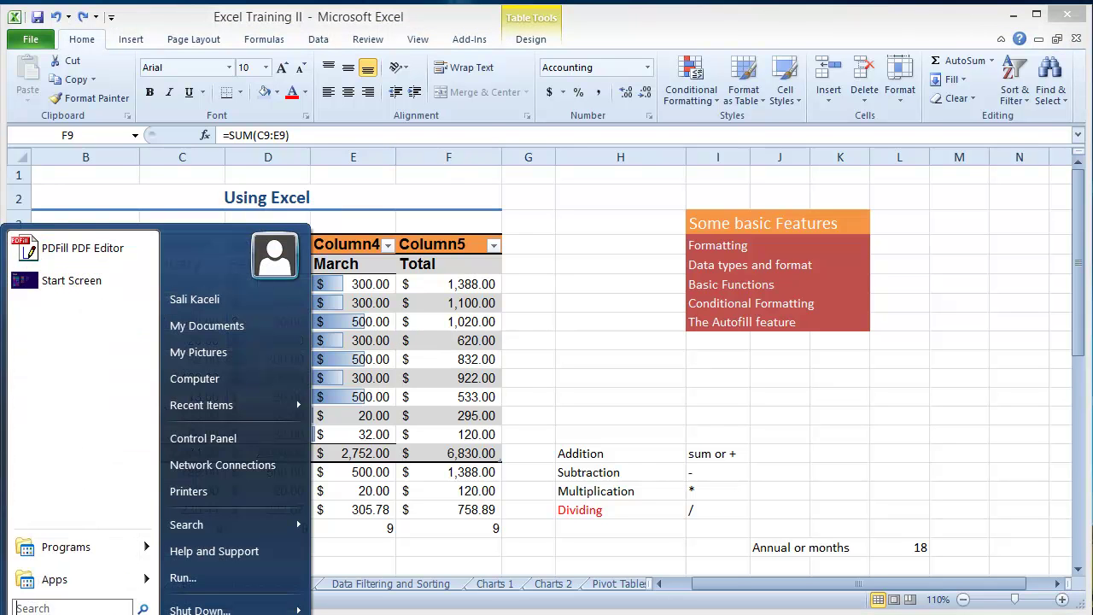
pyautogui.click(95, 545)
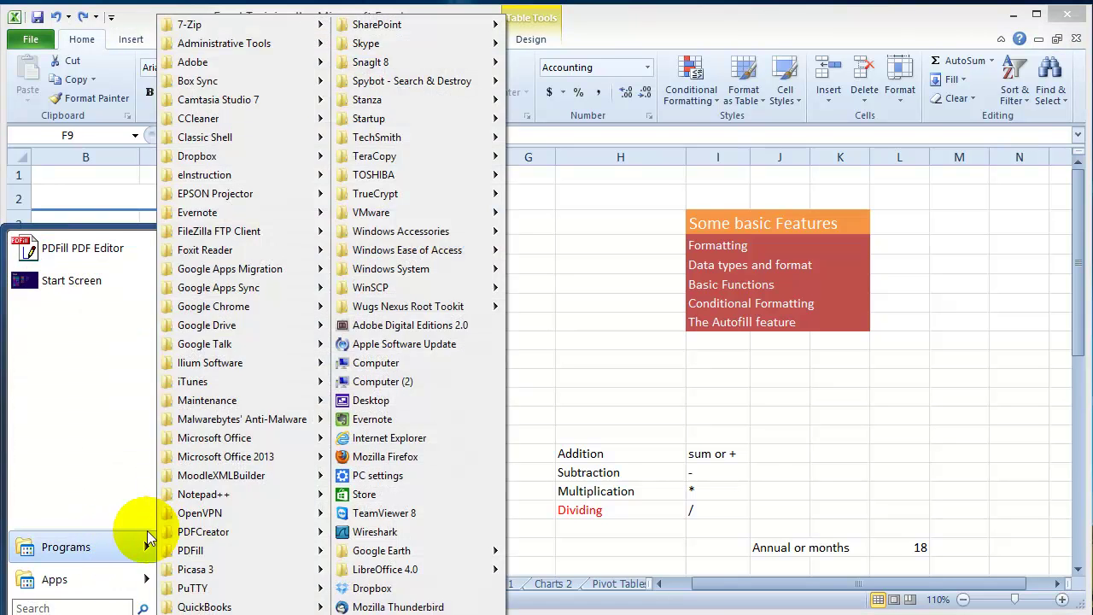
pyautogui.moveTo(231, 438)
pyautogui.click(496, 543)
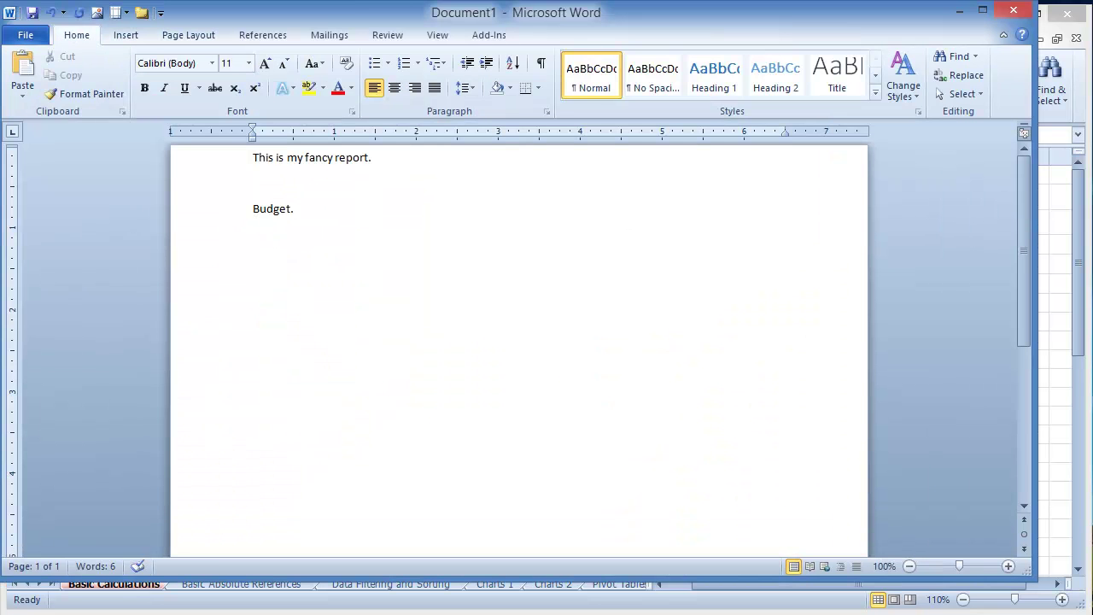
# Return to the Excel workbook and copy the budget range B5:F15, from the Item header row through the TOTALS row
pyautogui.click(1045, 315)
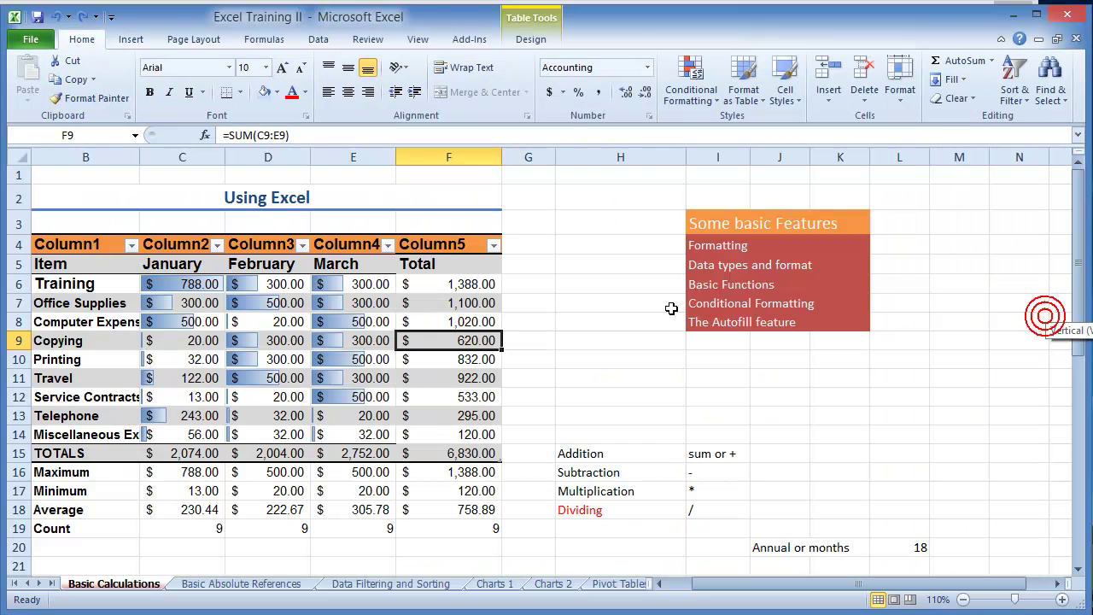
pyautogui.click(54, 282)
pyautogui.click(45, 266)
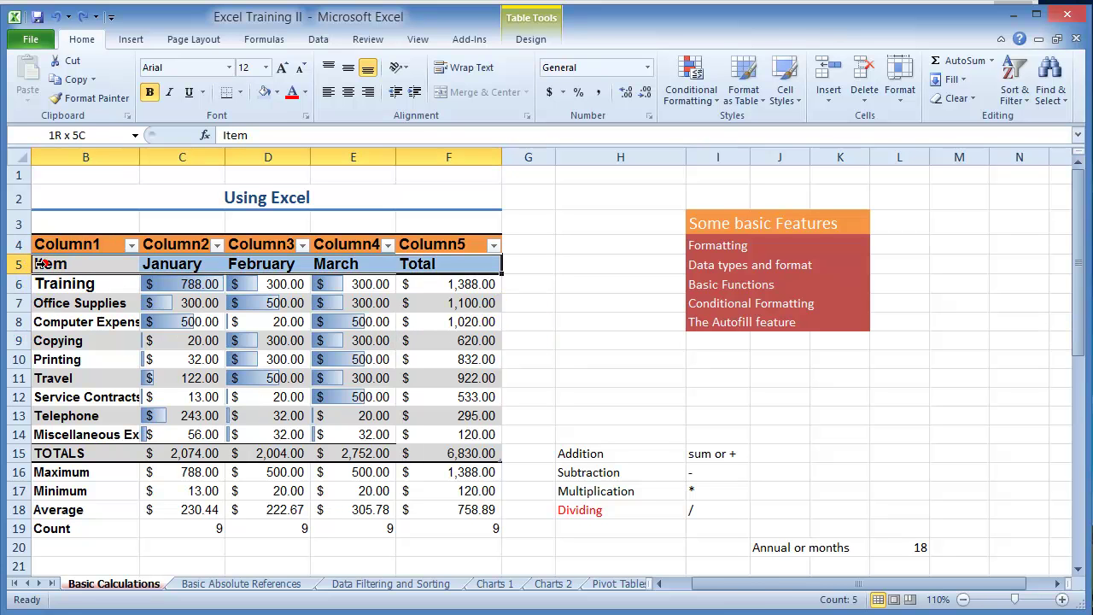
pyautogui.moveTo(44, 267); pyautogui.dragTo(319, 451)
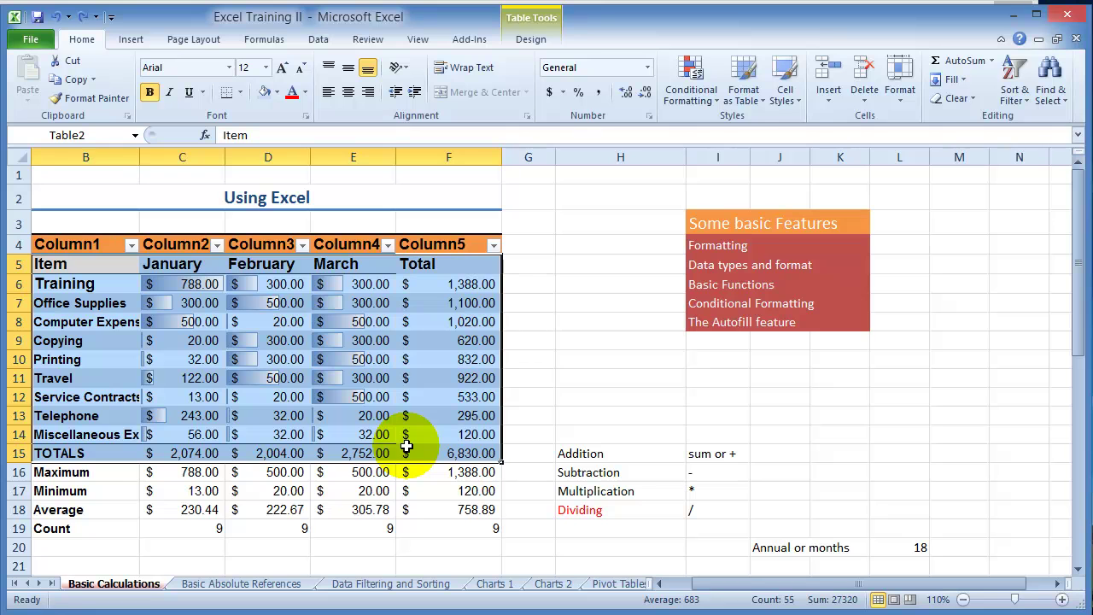
pyautogui.click(75, 79)
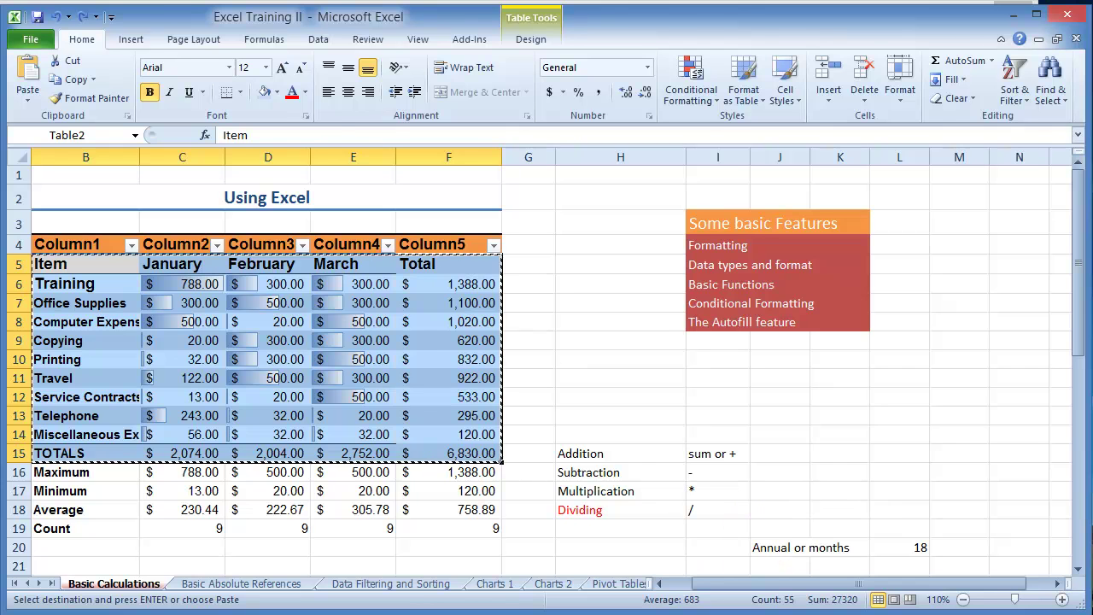
# Switch to the Word document and paste the copied budget table below "Budget.", keeping the source formatting
pyautogui.hotkey('alt', 'Tab')
pyautogui.doubleClick(307, 238)
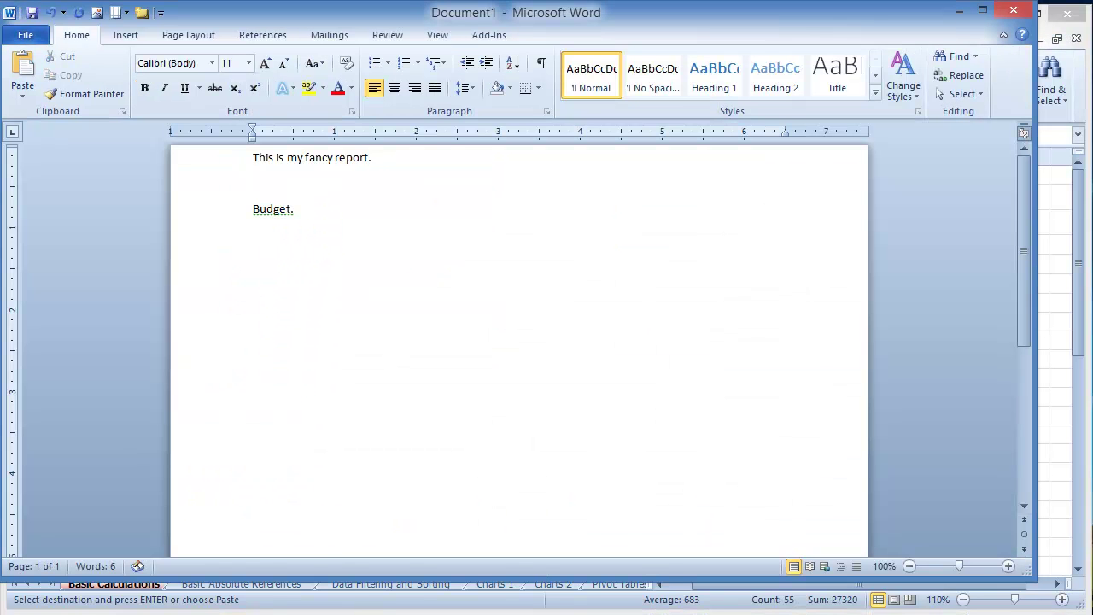
pyautogui.click(309, 234)
pyautogui.rightClick(255, 236)
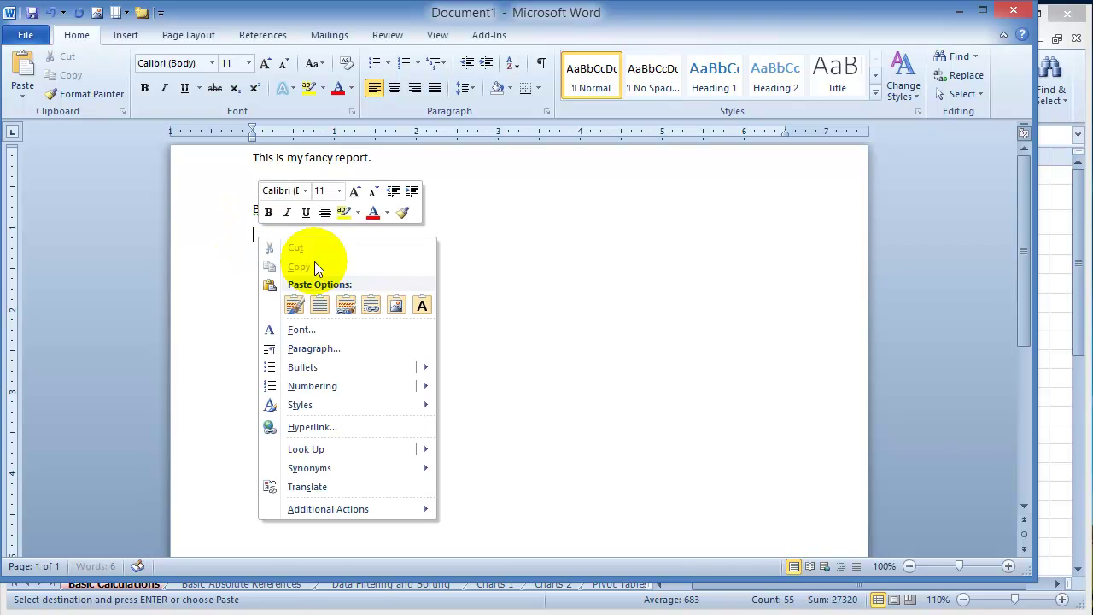
pyautogui.click(294, 305)
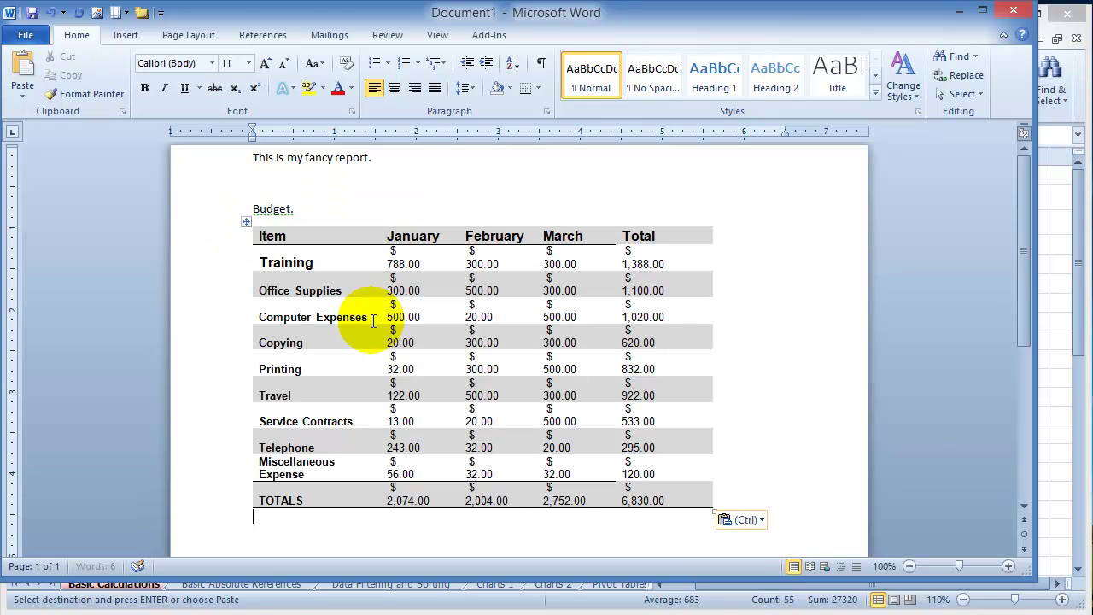
# Add the text "Simply copied from Excel." after "Budget." above the pasted table
pyautogui.click(715, 445)
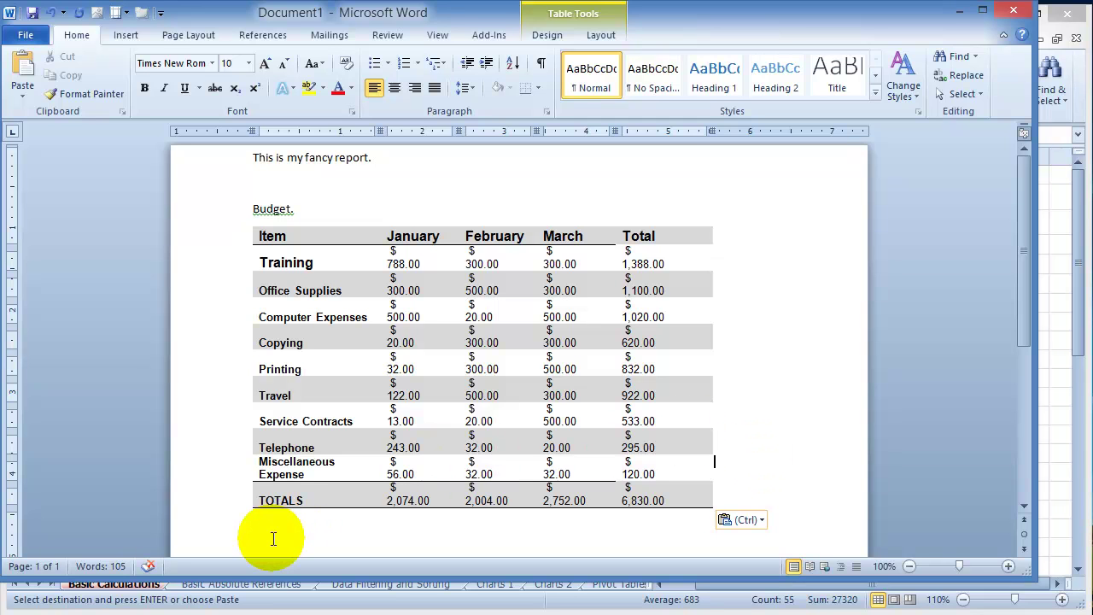
pyautogui.click(317, 214)
pyautogui.write('Simply copied from Excel.')
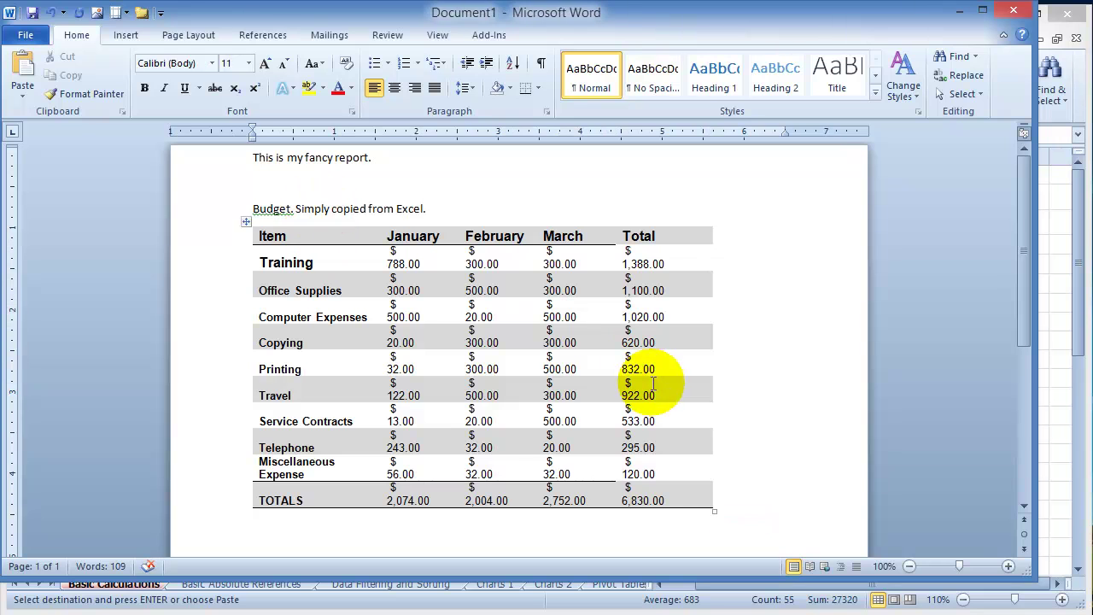
# Write "Data in real time from Excel." a few lines below the pasted table and place the cursor on a new line under it
pyautogui.click(748, 489)
pyautogui.click(736, 507)
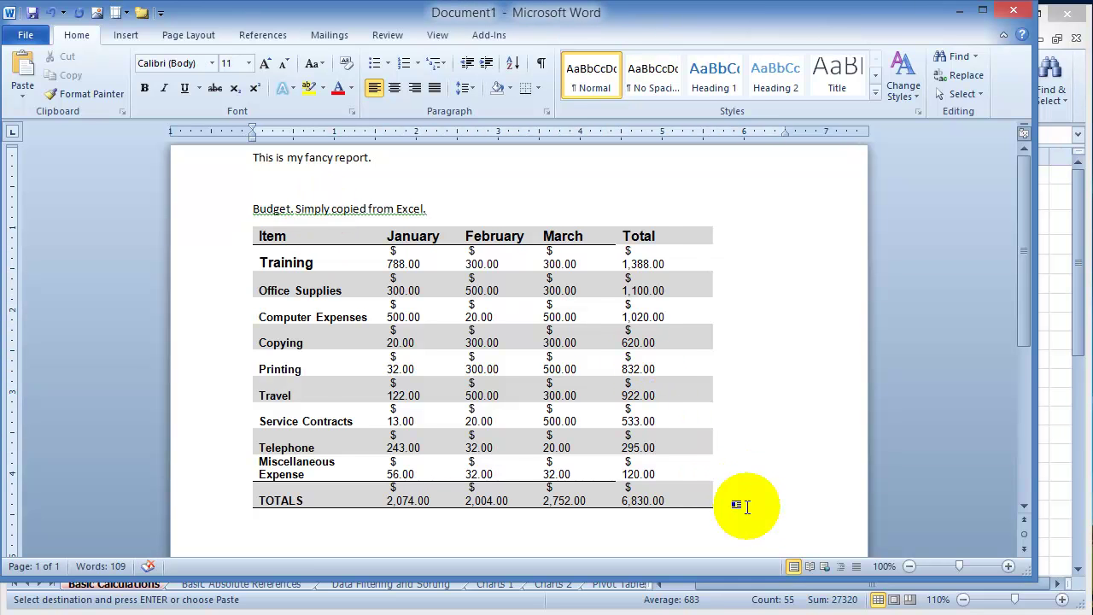
pyautogui.press('Return')
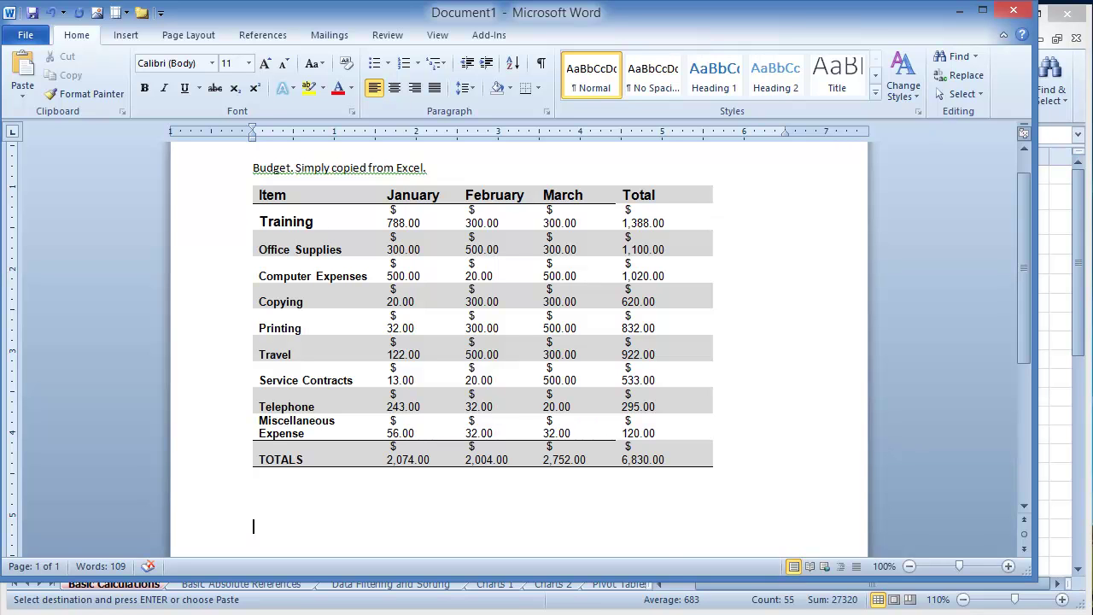
pyautogui.write('Data in real time f')
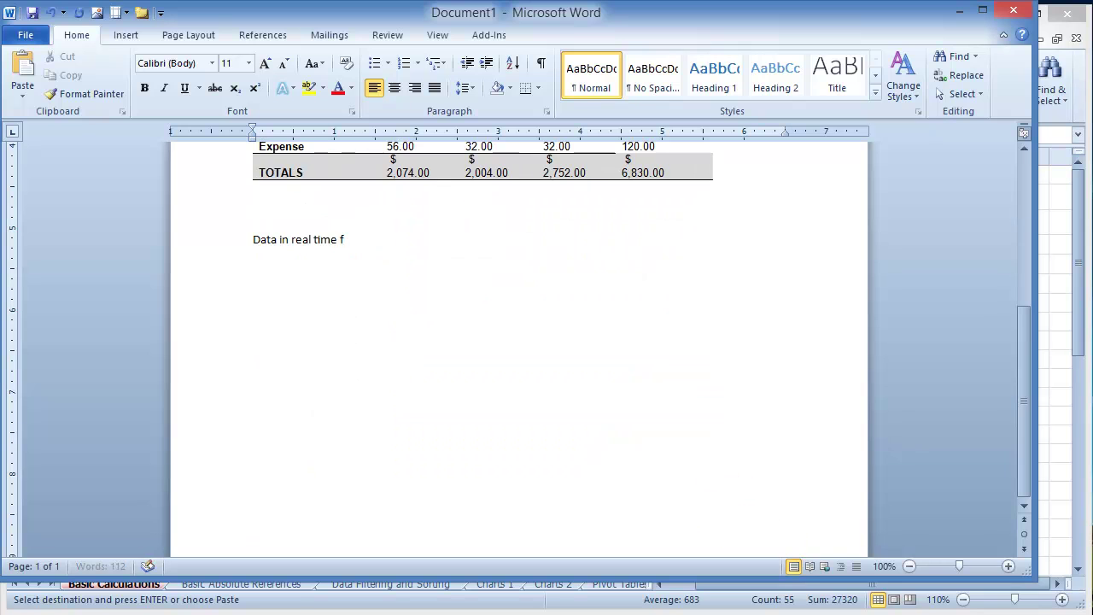
pyautogui.write('rom Excel.')
pyautogui.click(290, 291)
pyautogui.click(271, 262)
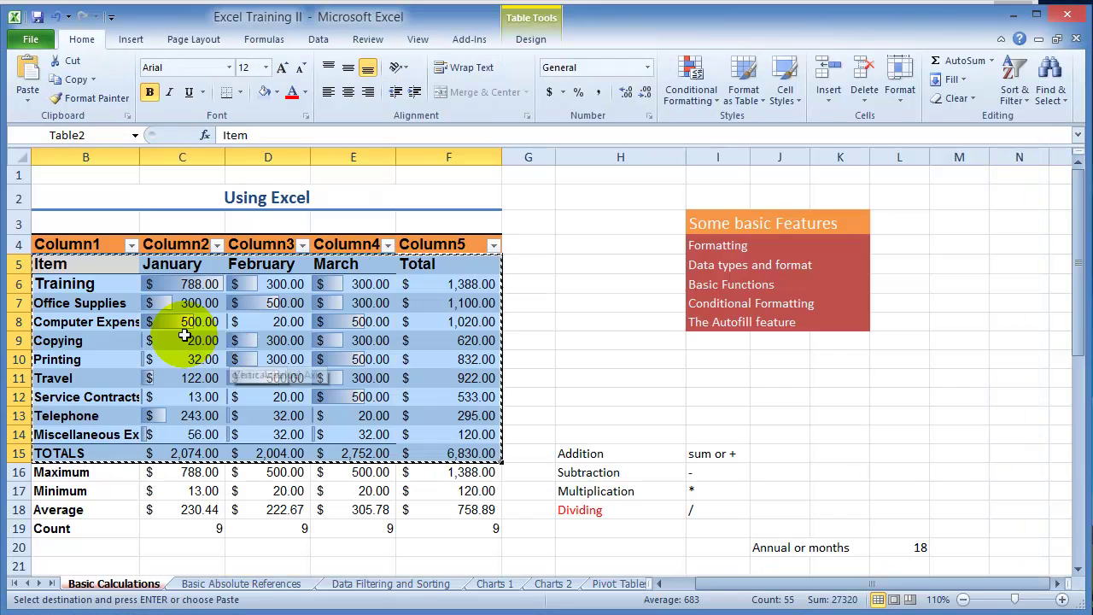
# Switch to the Excel workbook and copy the budget range B5:F15 again
pyautogui.hotkey('alt', 'Tab')
pyautogui.click(64, 283)
pyautogui.moveTo(64, 267); pyautogui.dragTo(447, 456)
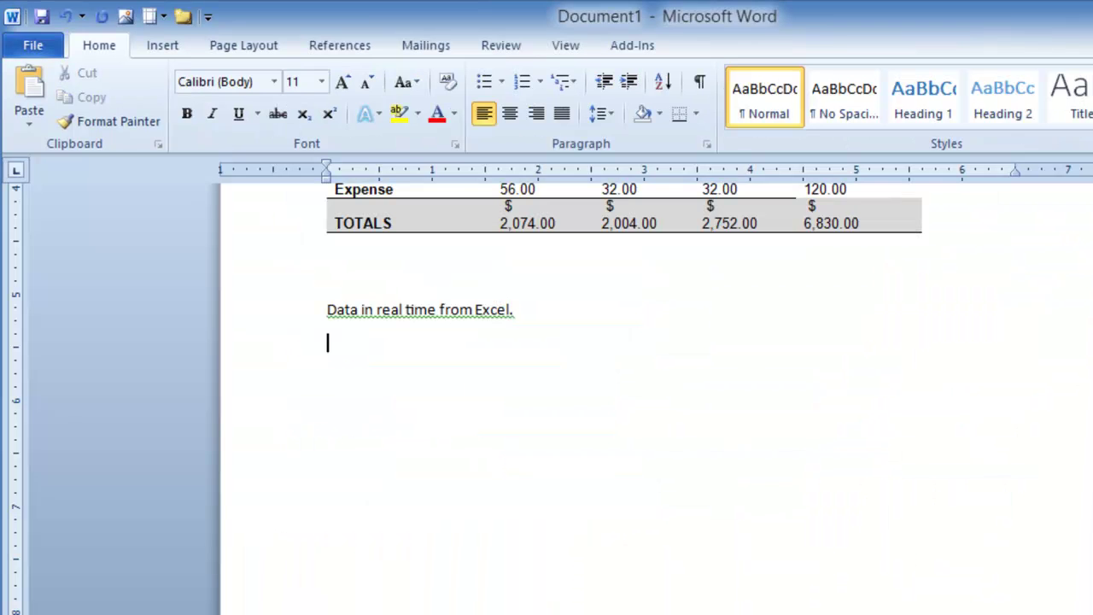
# In Word, use Paste Special to paste the range below "Data in real time from Excel." as a linked Microsoft Excel Worksheet Object
pyautogui.click(466, 376)
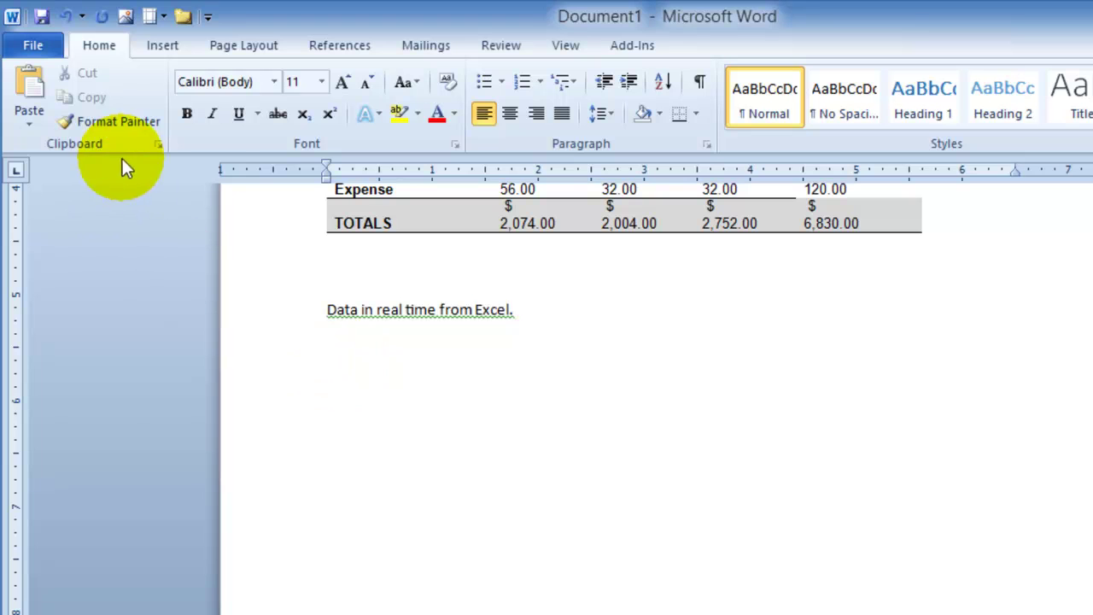
pyautogui.click(349, 369)
pyautogui.click(340, 352)
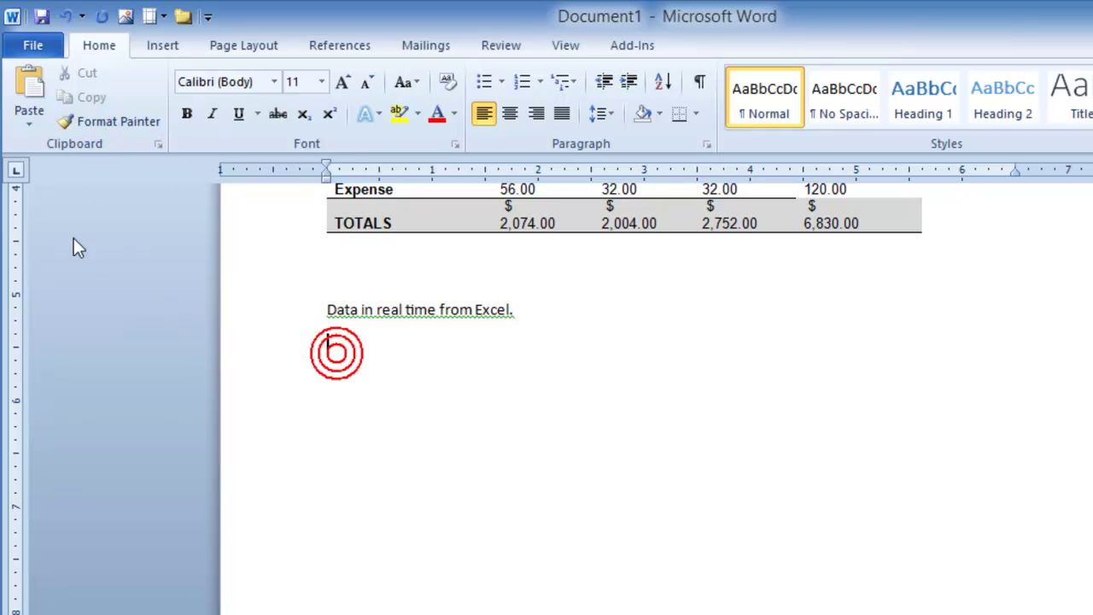
pyautogui.rightClick(352, 366)
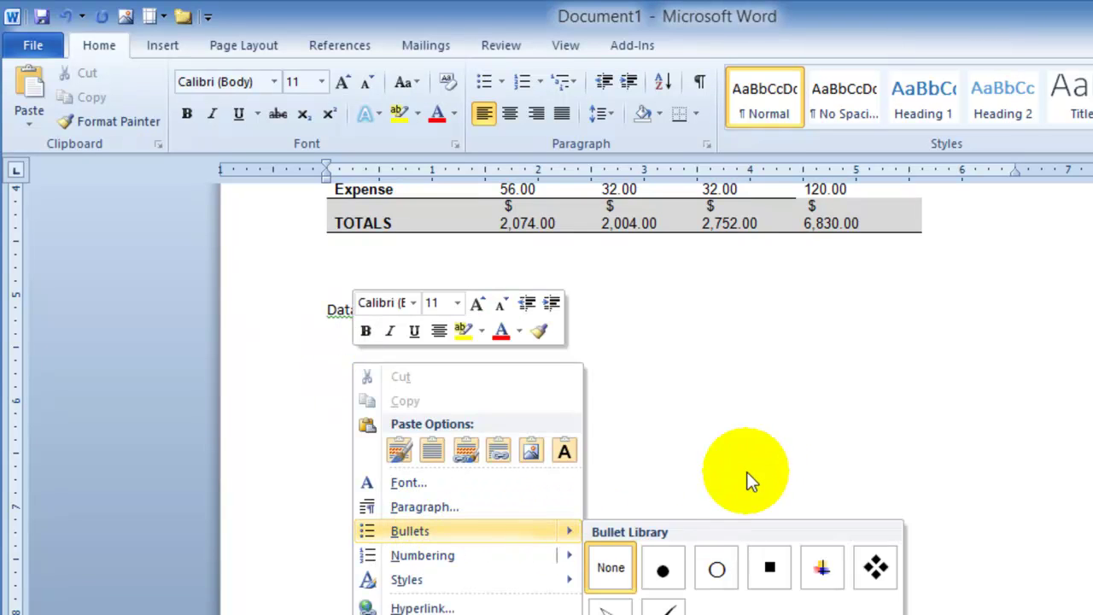
pyautogui.click(767, 373)
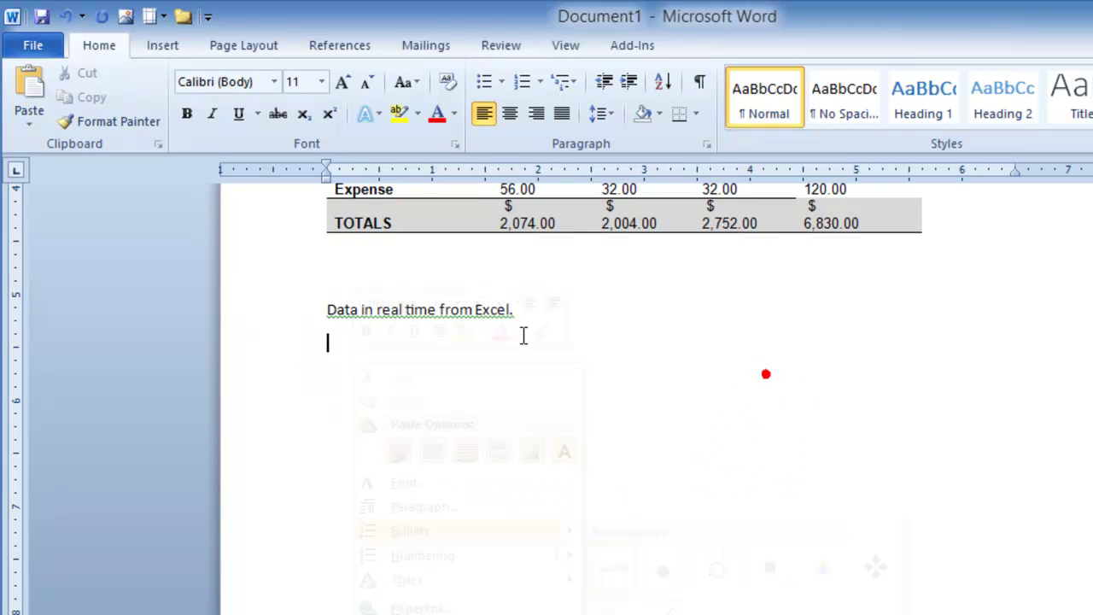
pyautogui.click(37, 126)
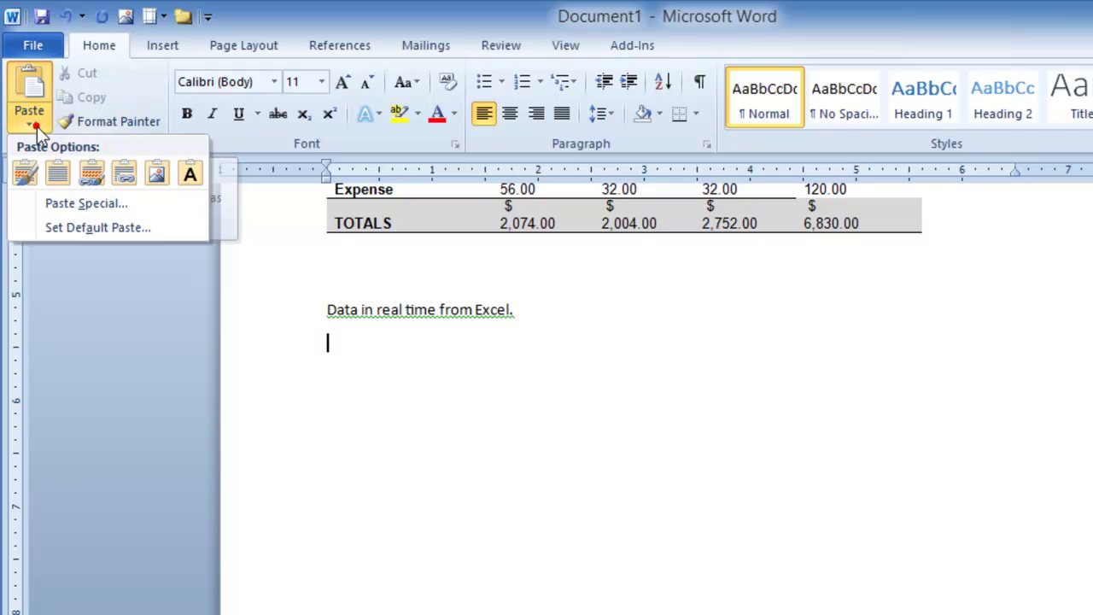
pyautogui.click(88, 205)
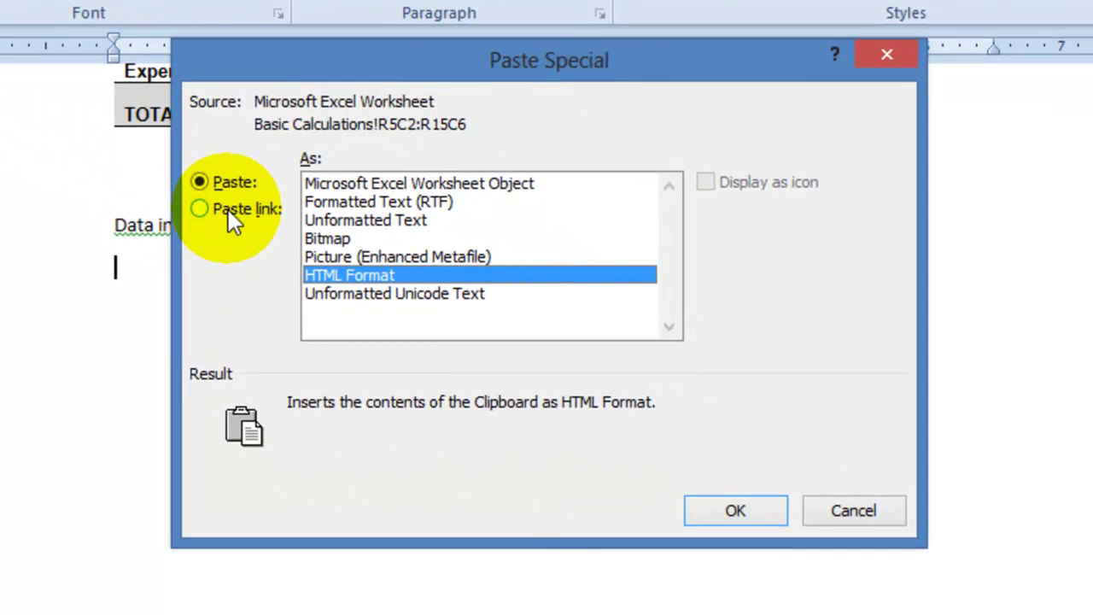
pyautogui.click(228, 210)
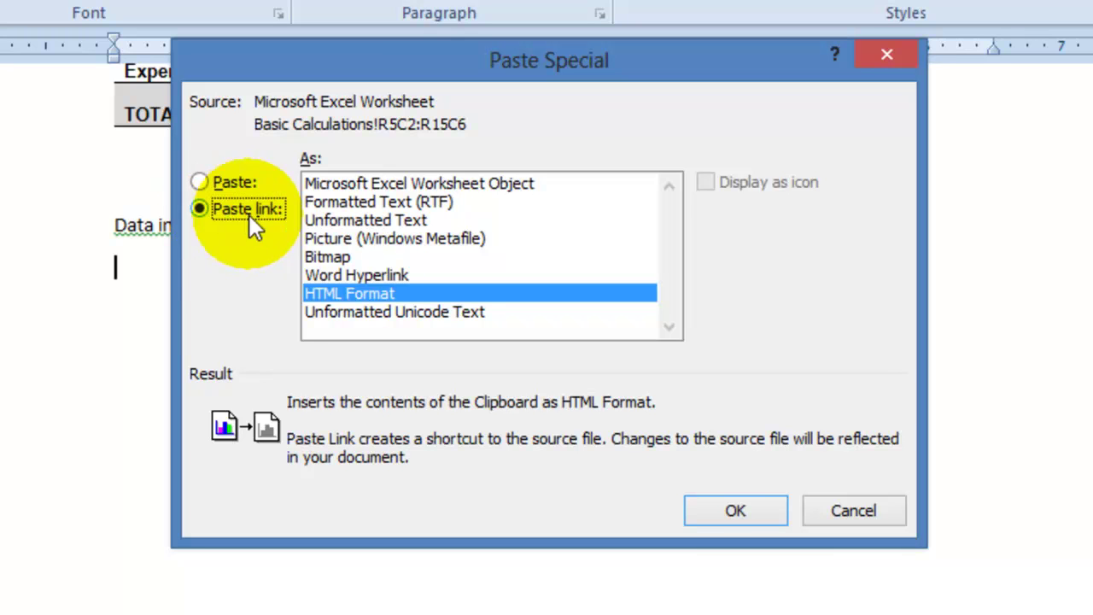
pyautogui.click(389, 183)
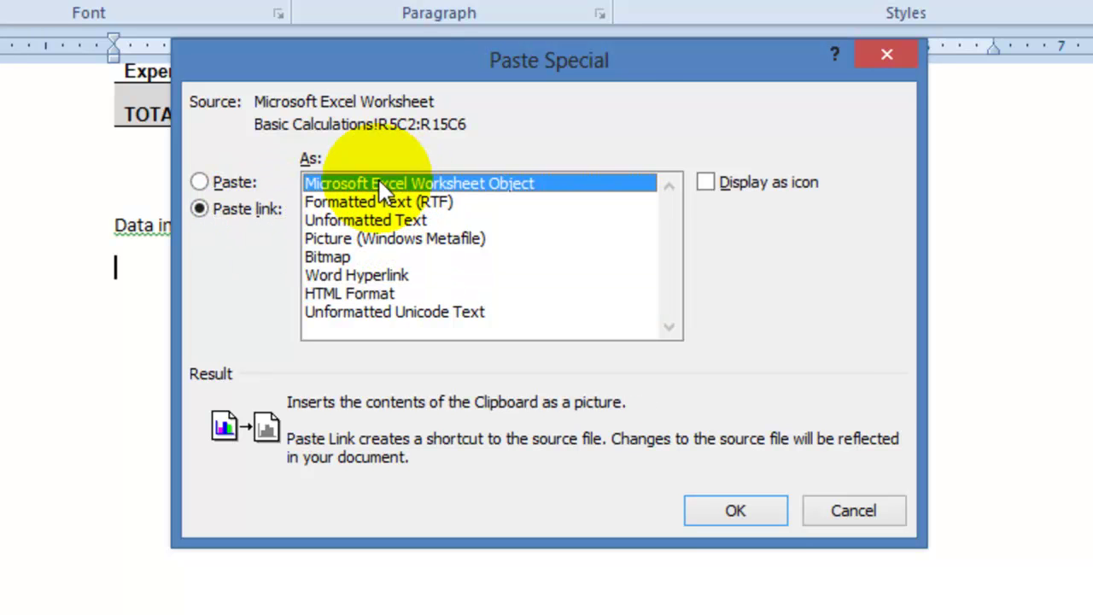
pyautogui.click(736, 510)
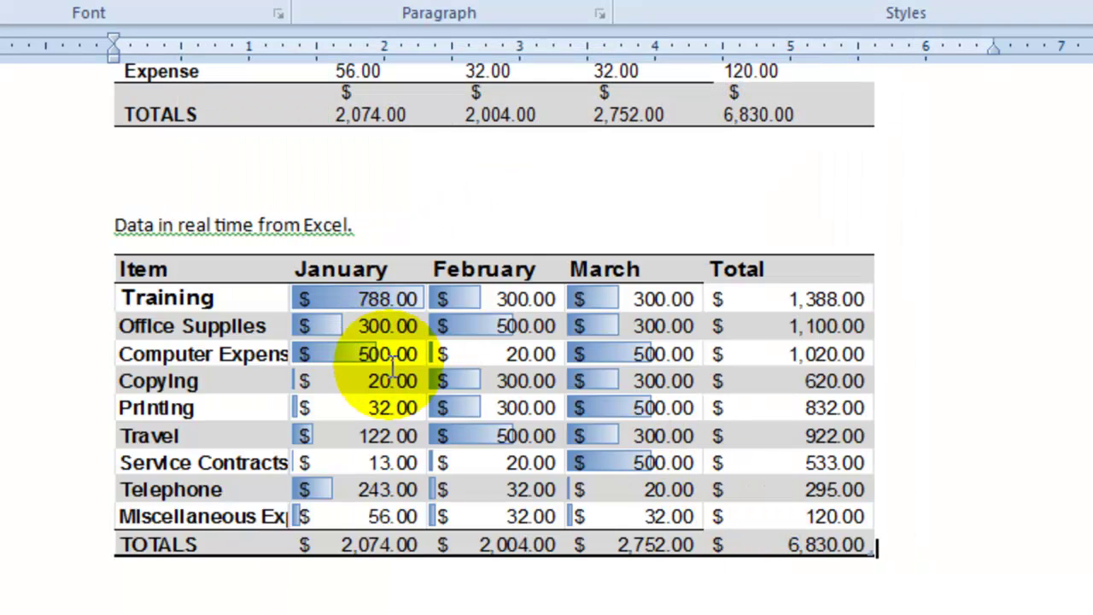
# Compare the simply copied budget table with the linked worksheet object in the report
pyautogui.scroll(4, 338, 199)
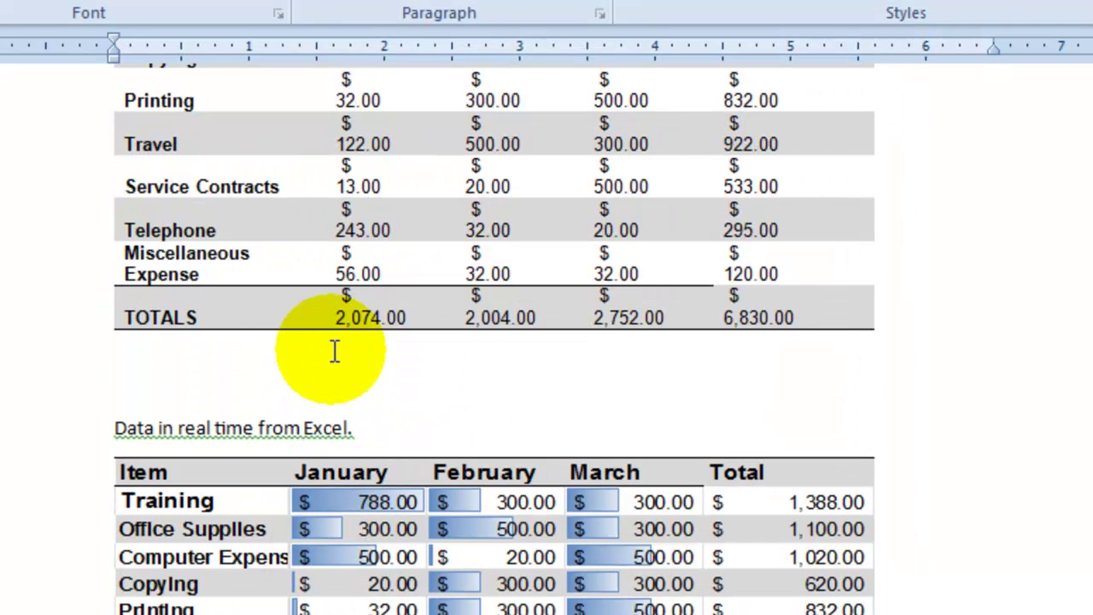
pyautogui.scroll(4, 367, 351)
pyautogui.scroll(-8, 356, 410)
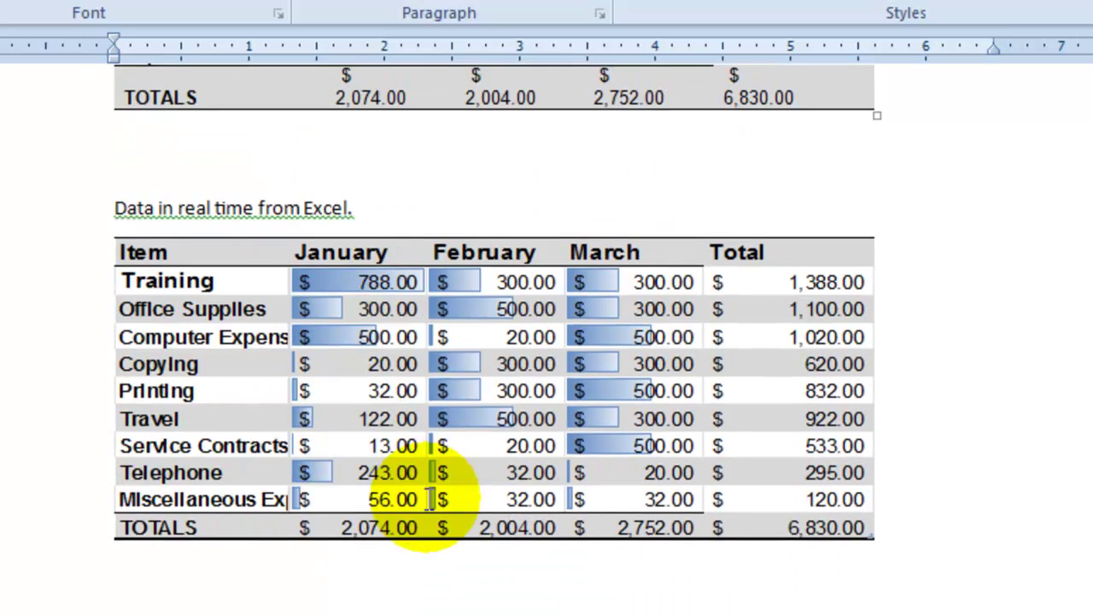
pyautogui.scroll(10, 410, 376)
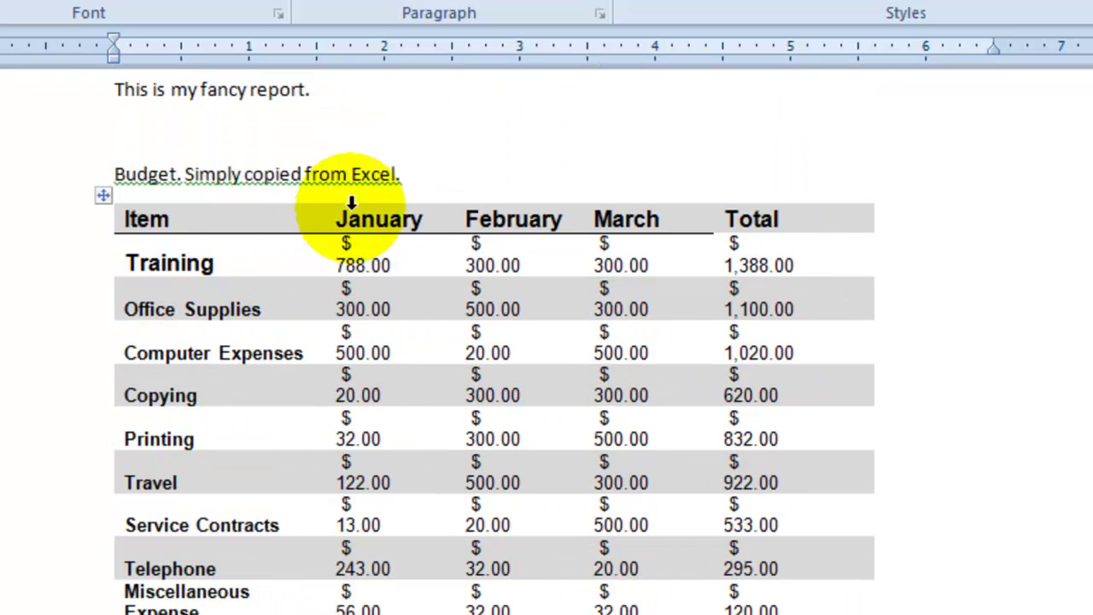
pyautogui.click(401, 174)
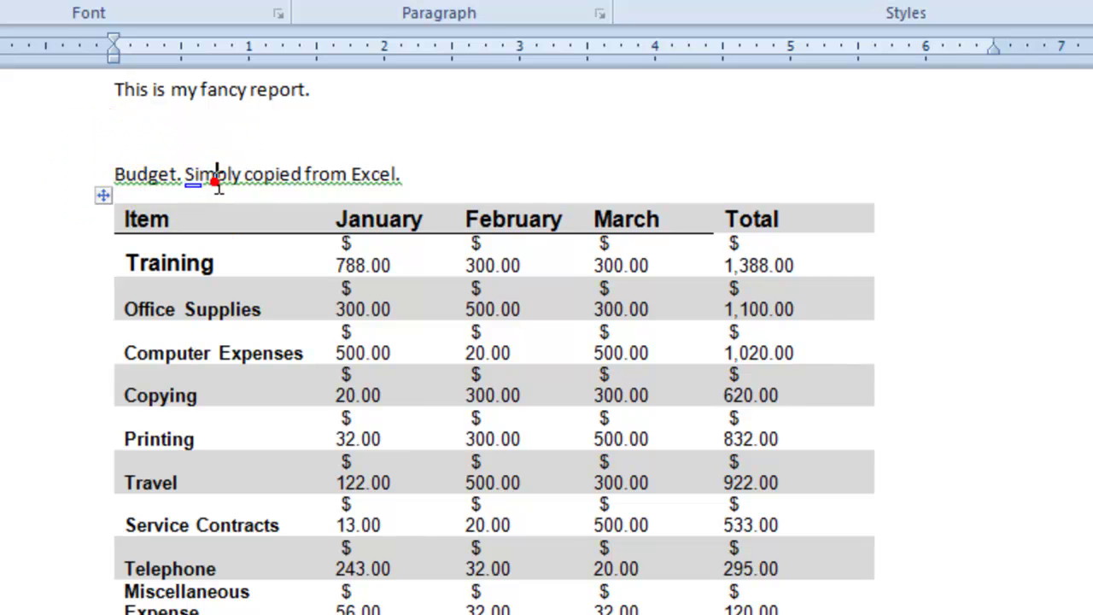
pyautogui.scroll(-5, 415, 566)
pyautogui.click(219, 598)
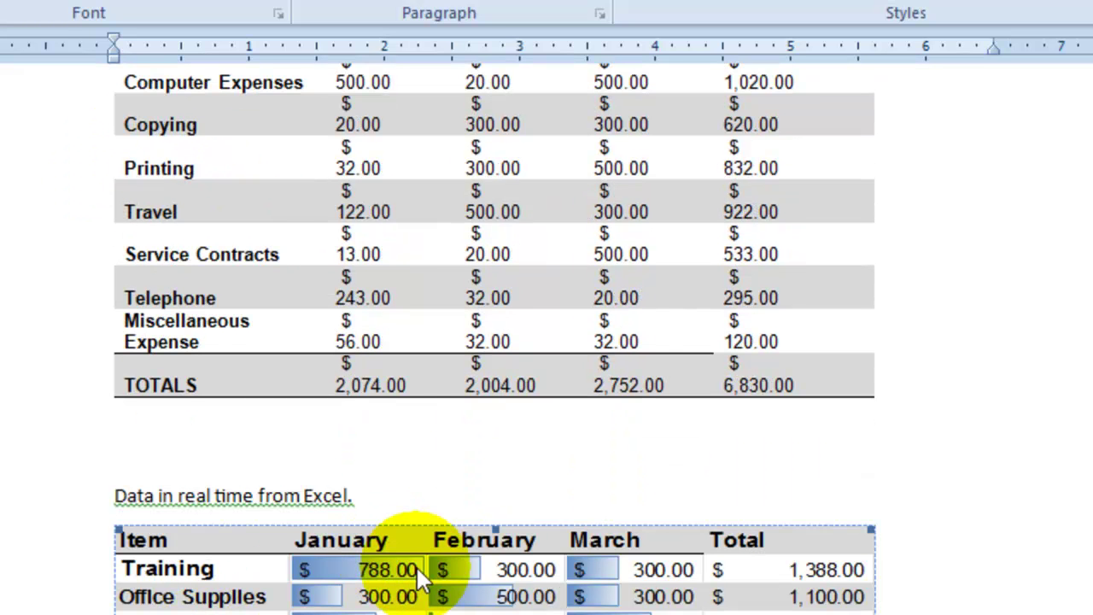
pyautogui.scroll(-5, 363, 590)
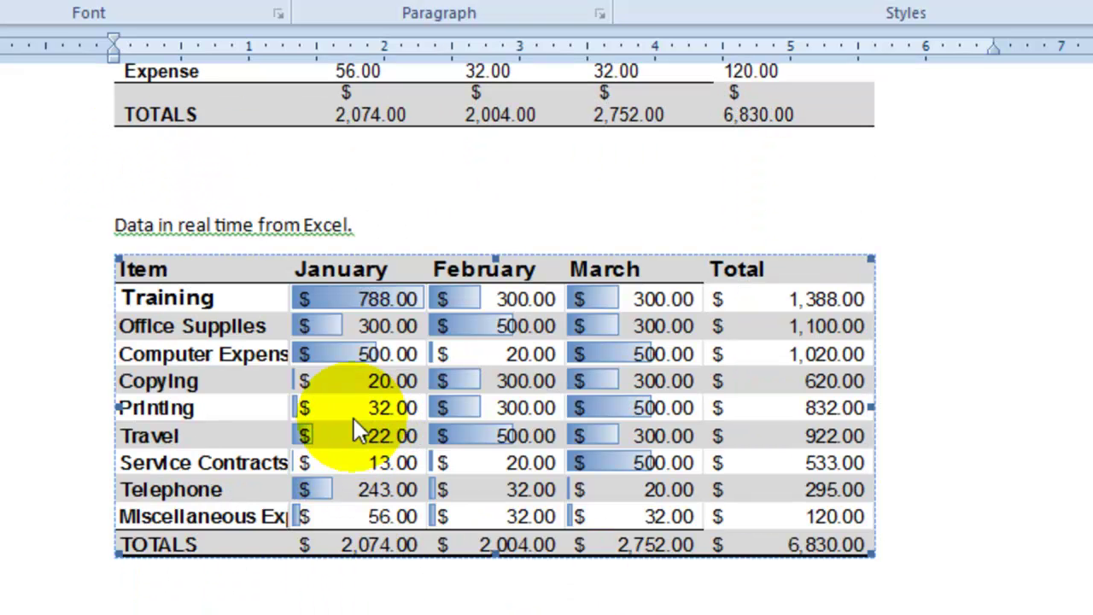
pyautogui.scroll(-1, 352, 418)
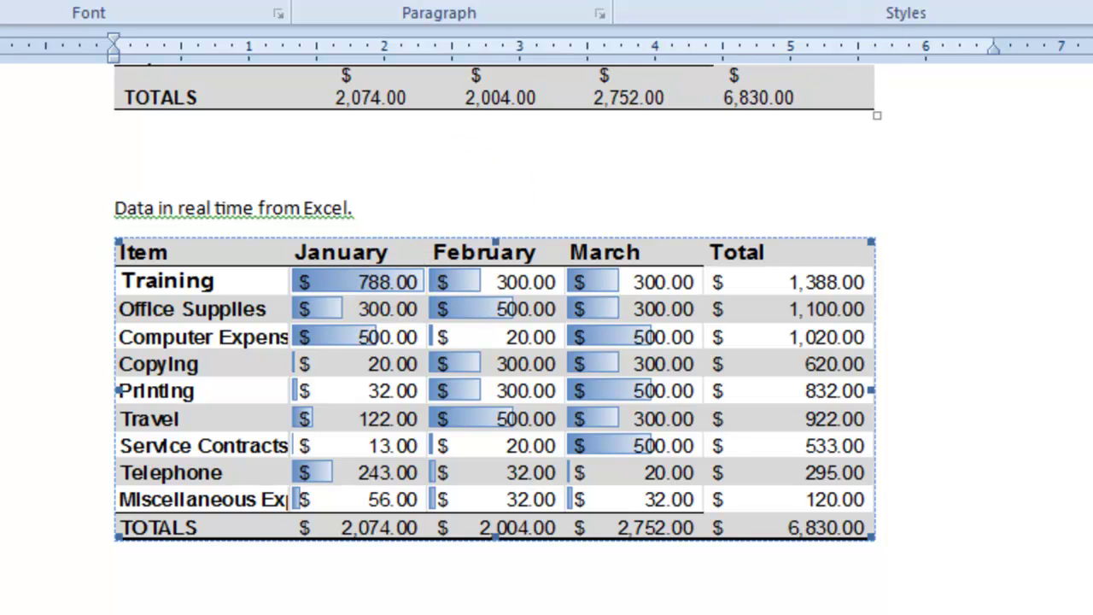
# Close the Word report and, in the Excel workbook, set the January Training amount in cell C6 to 1,500
pyautogui.hotkey('alt', 'F4')
pyautogui.click(542, 393)
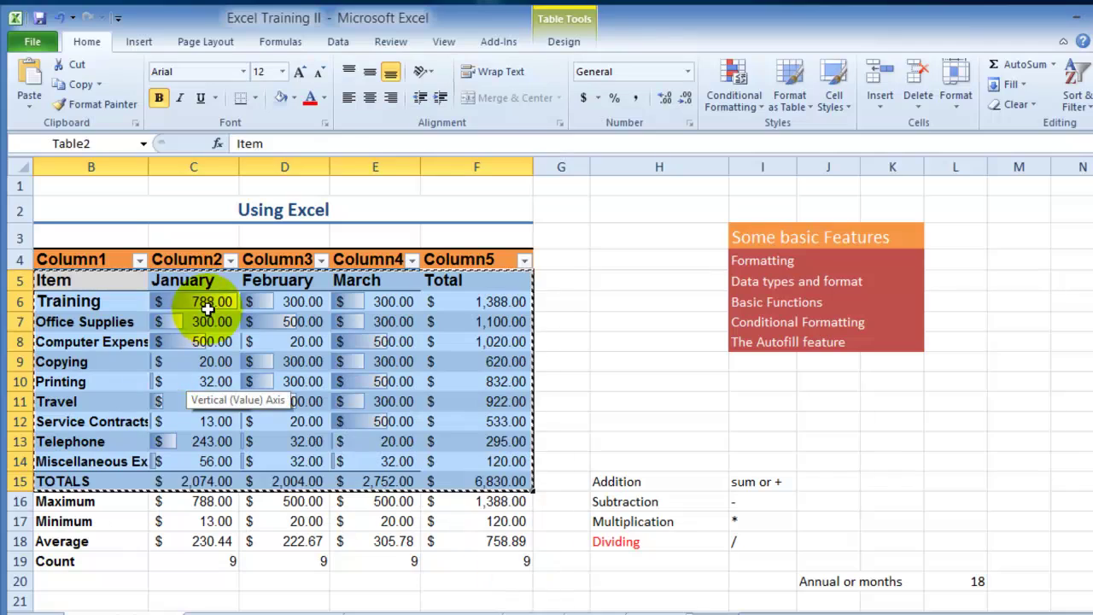
pyautogui.click(208, 308)
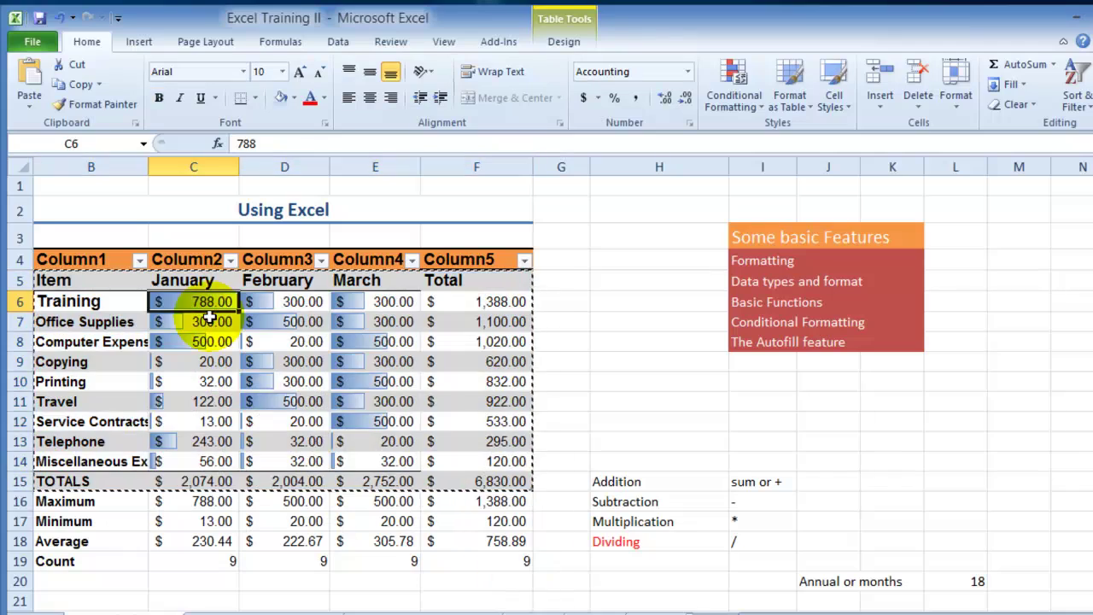
pyautogui.write('1,')
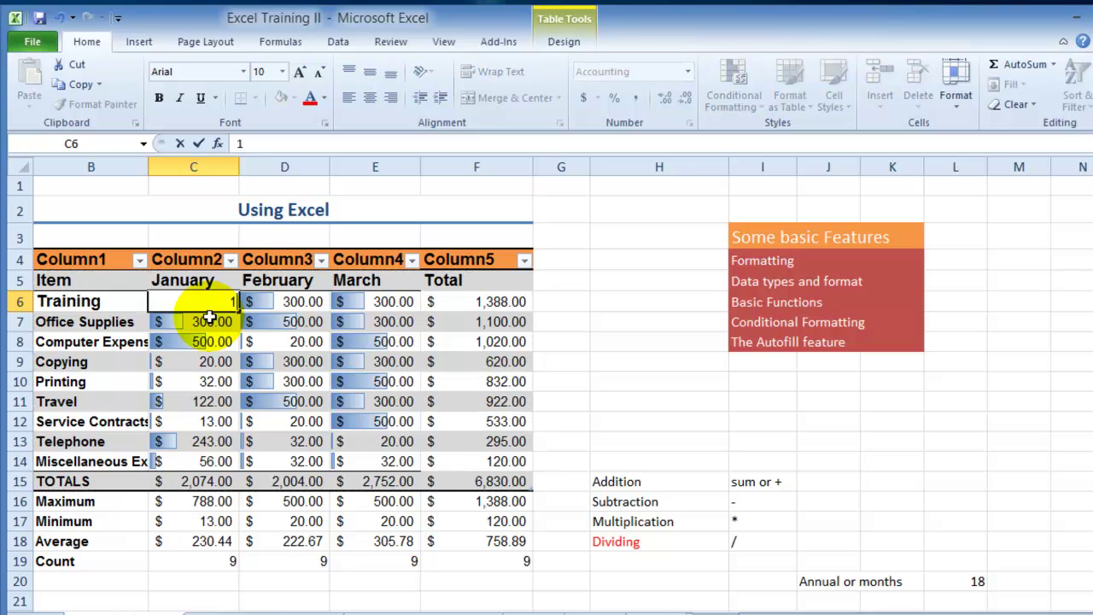
pyautogui.write('500')
pyautogui.press('Return')
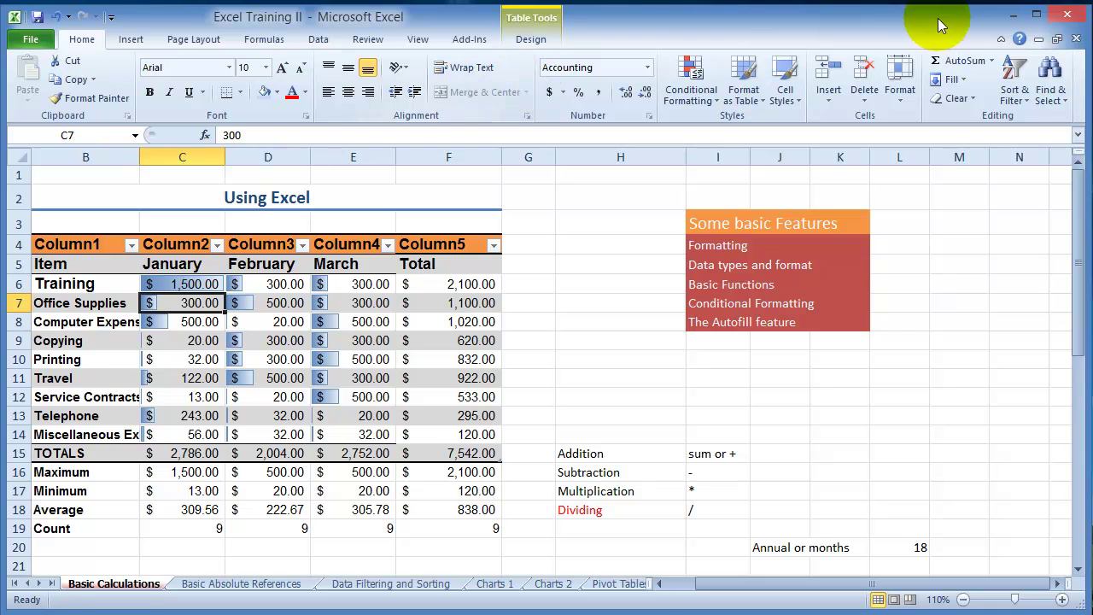
# Minimize the workbook, reopen the recent document "Monthly report" in Word and update it with data from the linked files
pyautogui.click(1015, 15)
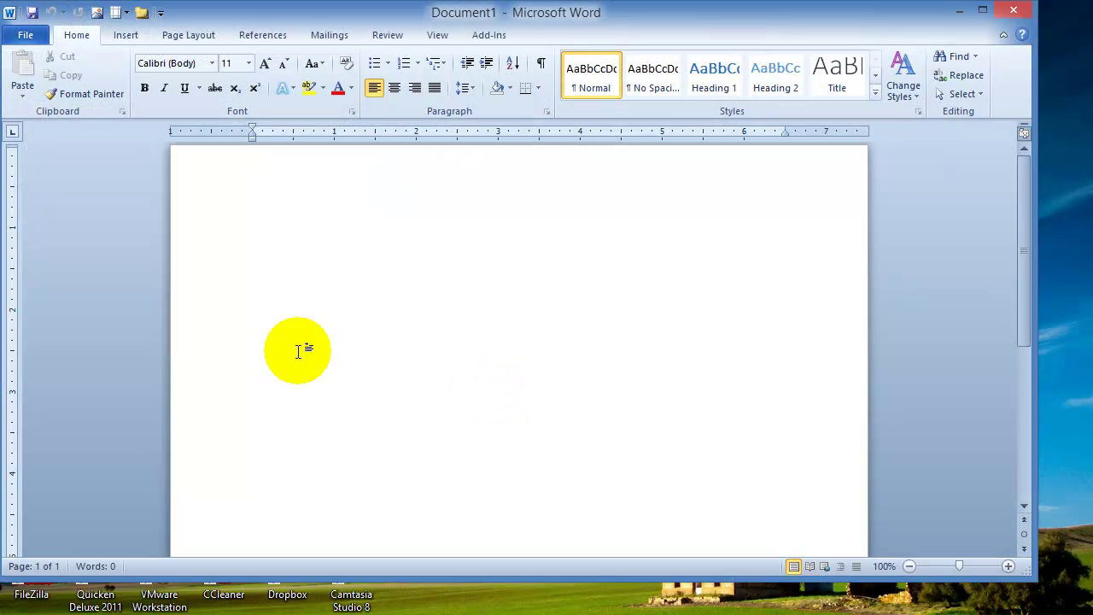
pyautogui.click(26, 36)
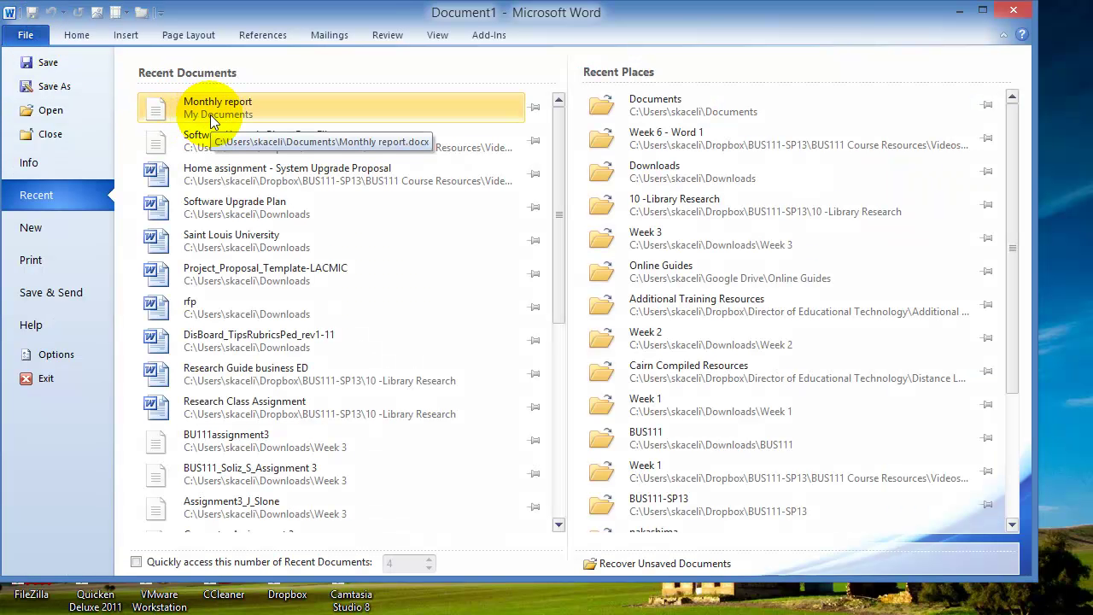
pyautogui.click(212, 113)
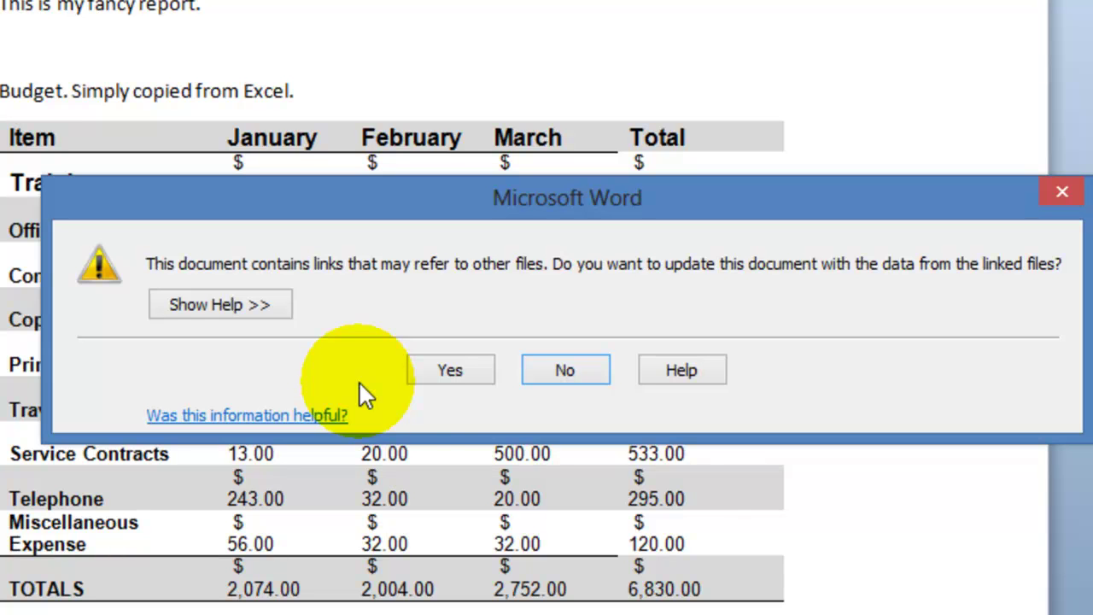
pyautogui.click(444, 371)
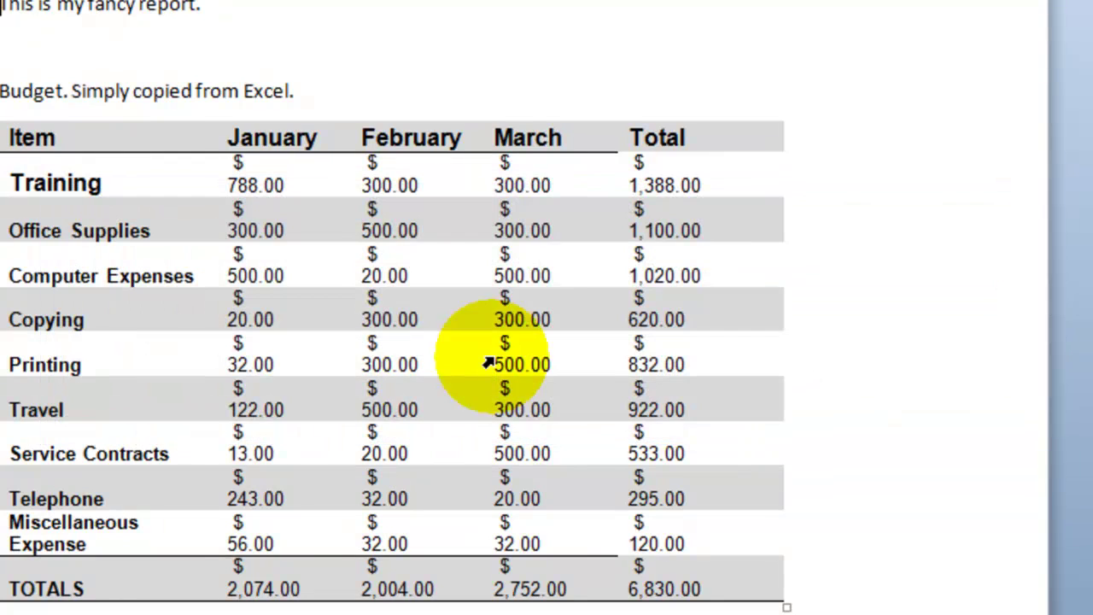
# Check the January Training amount in the linked table under "Data in real time from Excel." against the simply copied table
pyautogui.scroll(-8, 333, 375)
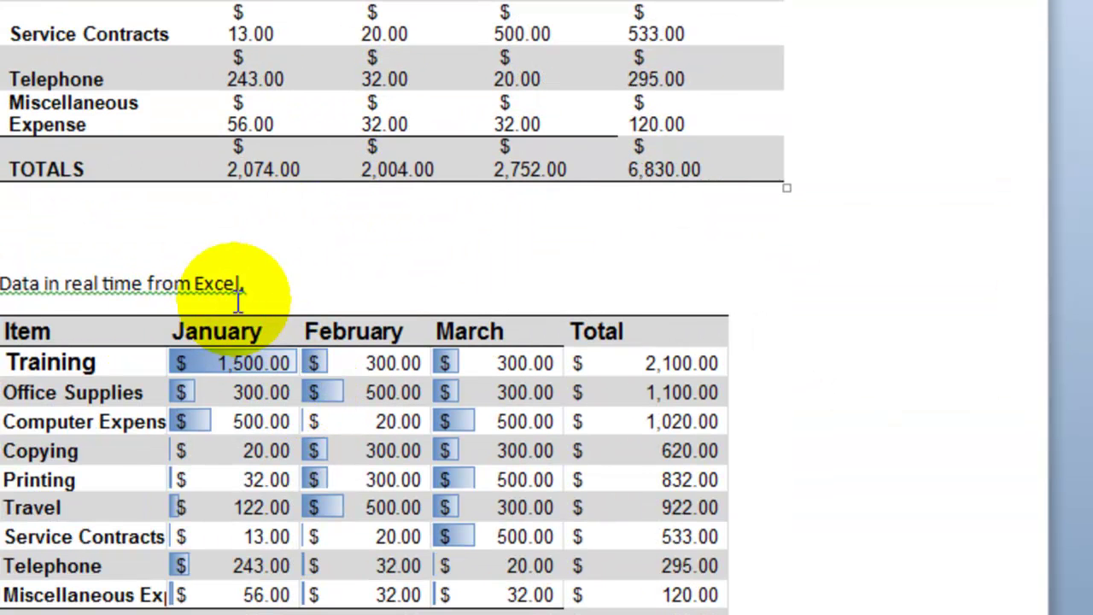
pyautogui.click(203, 369)
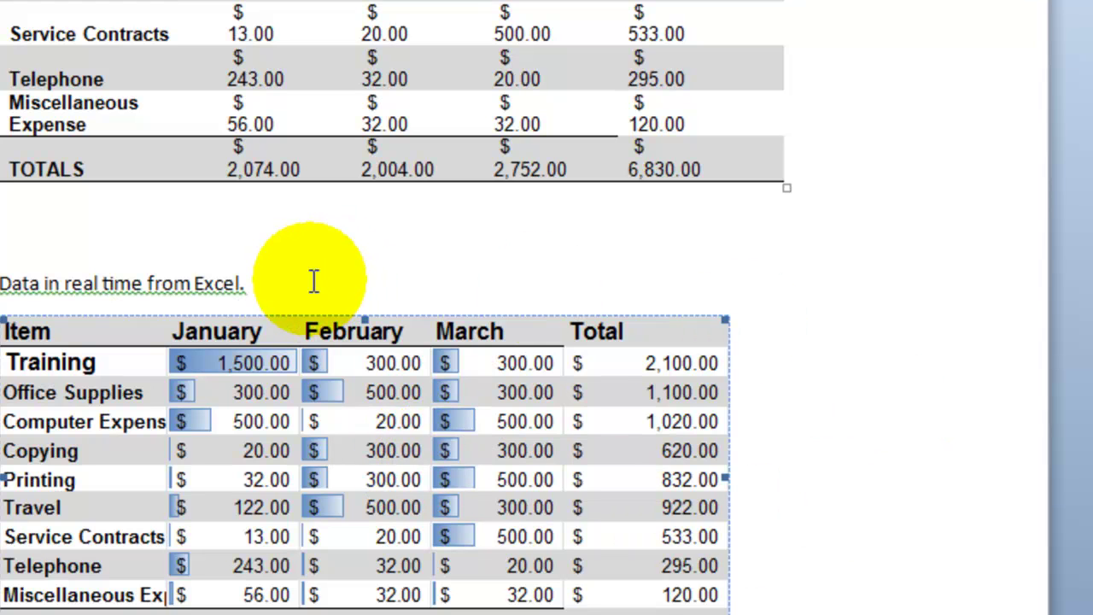
pyautogui.click(268, 275)
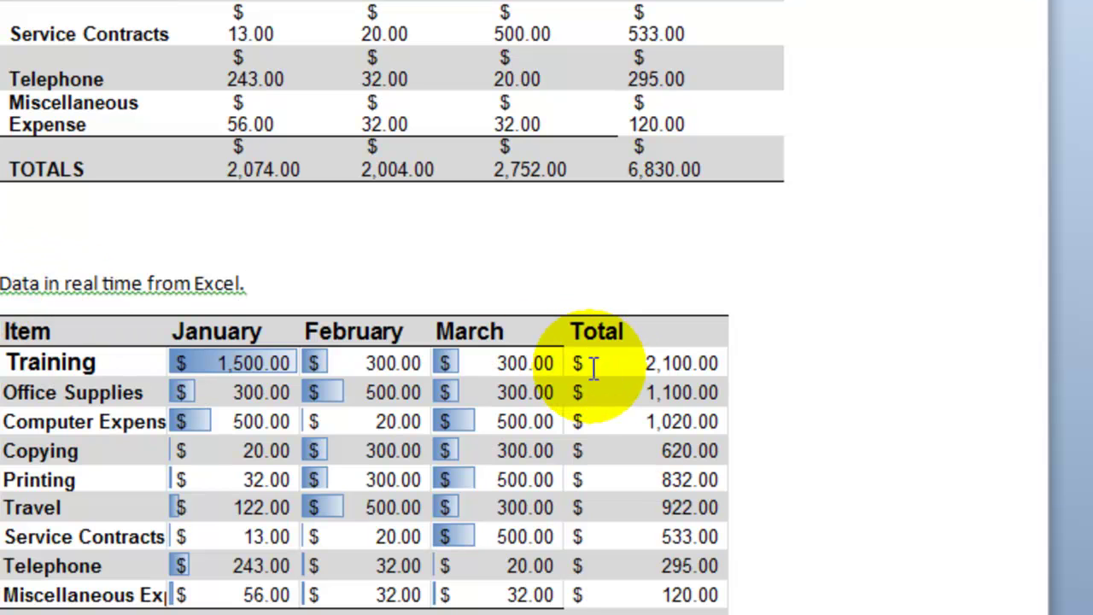